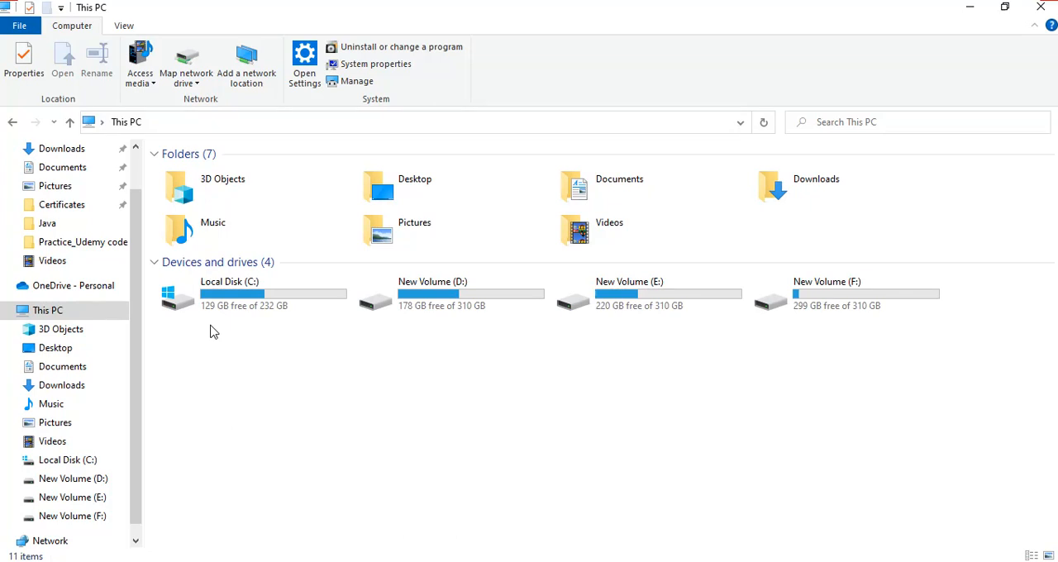
- Browse into C:\Program Files\Java\jdk1.8.0_311\bin in File Explorer
double_click(221, 294)
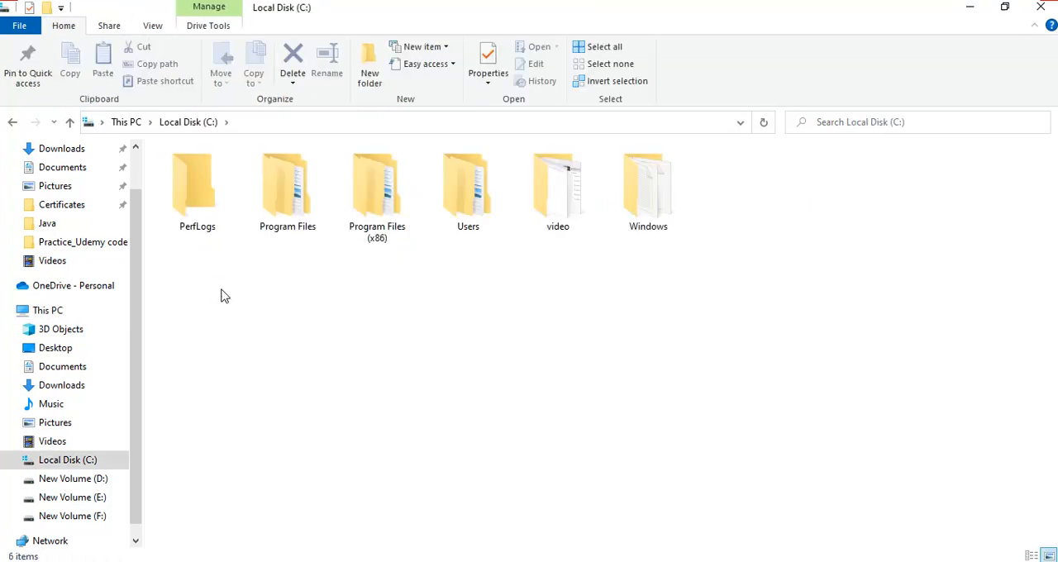
double_click(287, 204)
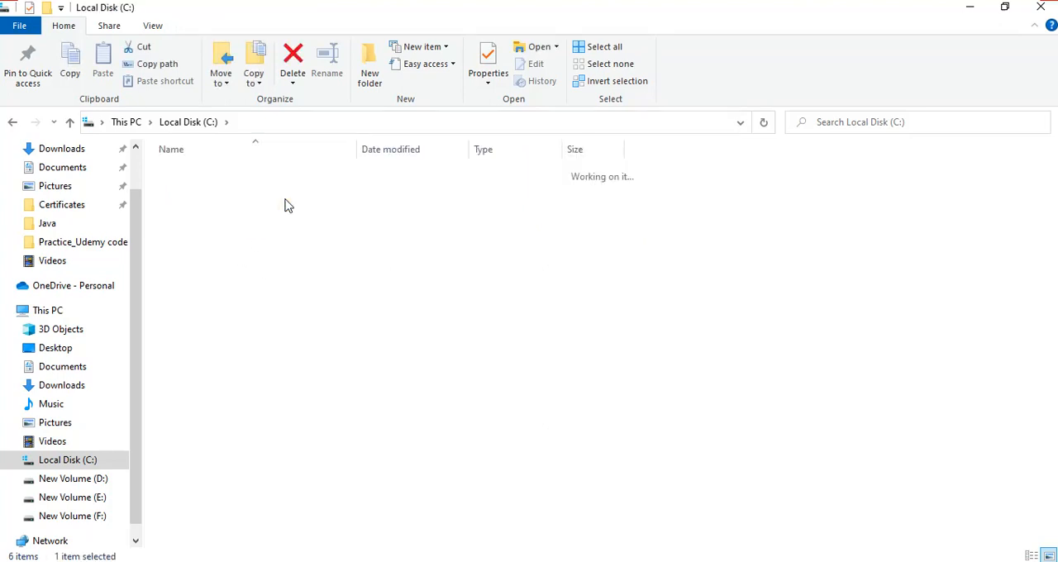
double_click(190, 319)
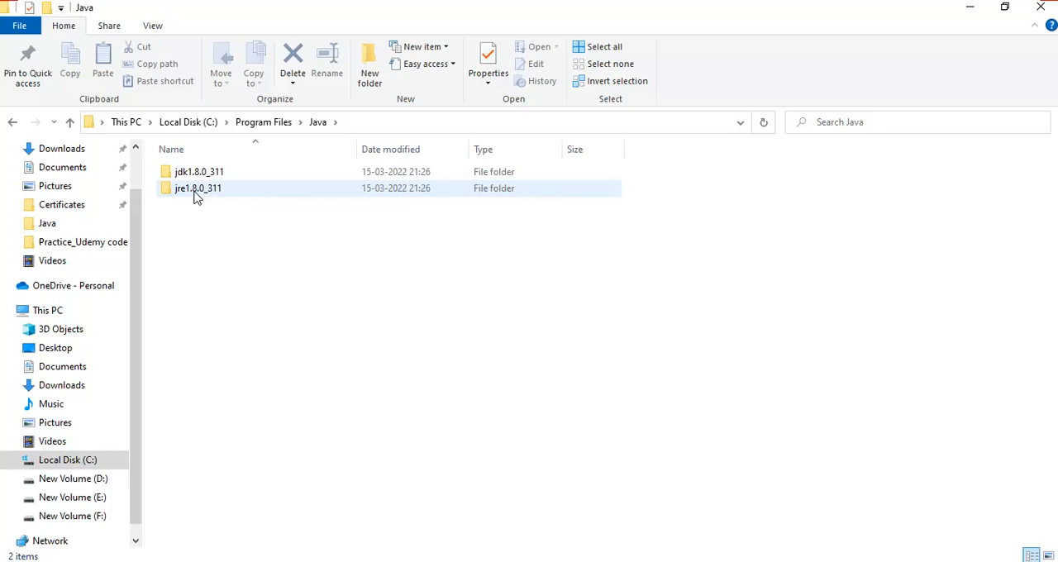
double_click(193, 177)
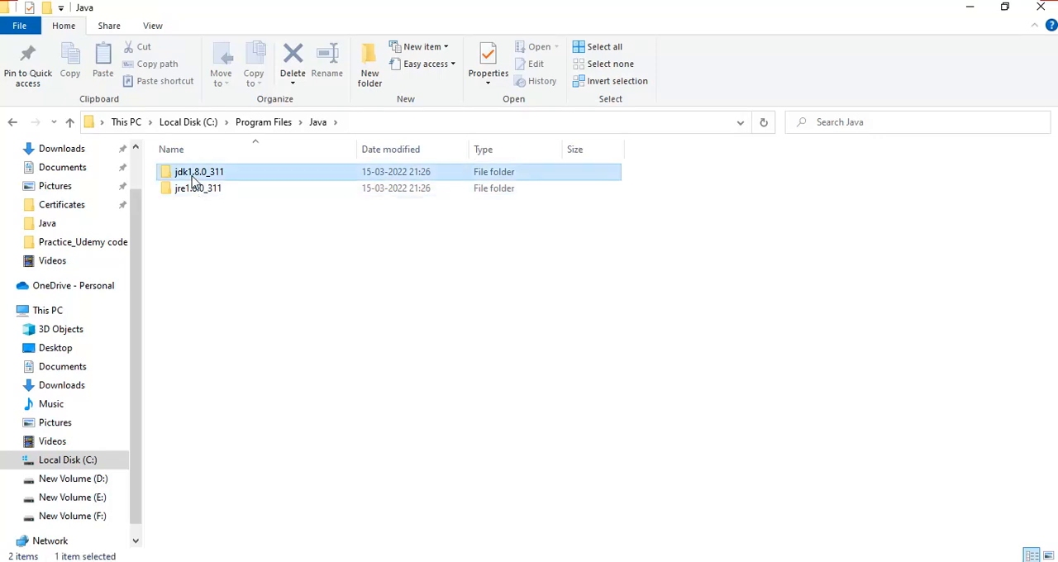
double_click(186, 175)
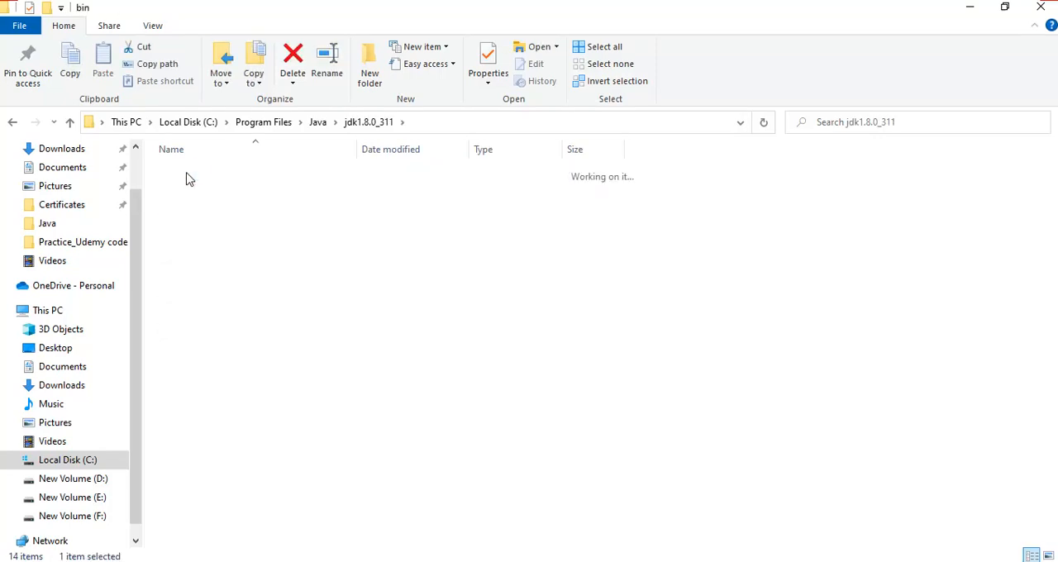
- Reveal the bin folder's full path as text in the address bar, then go back to This PC
click(185, 287)
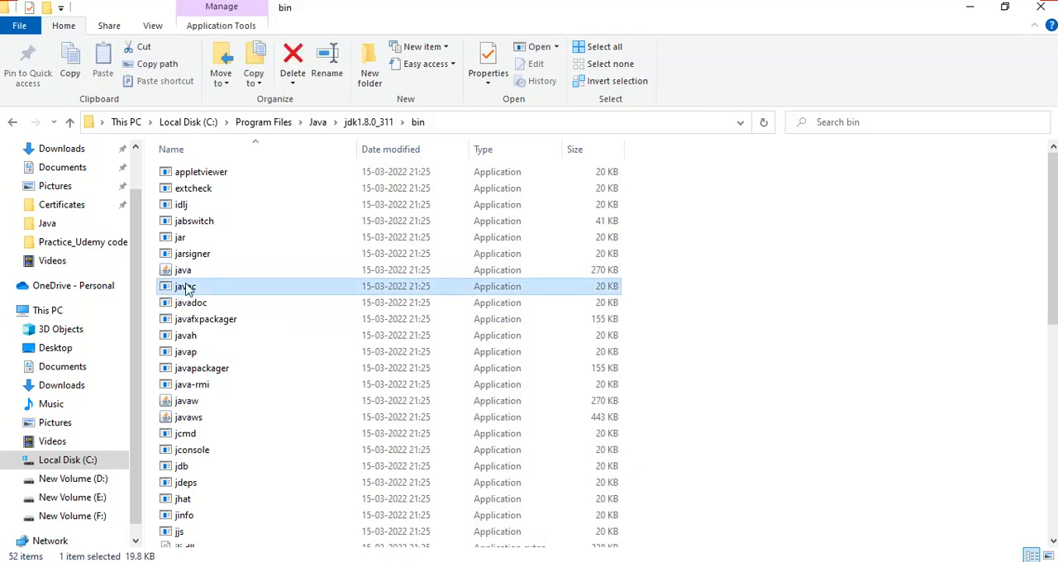
click(438, 122)
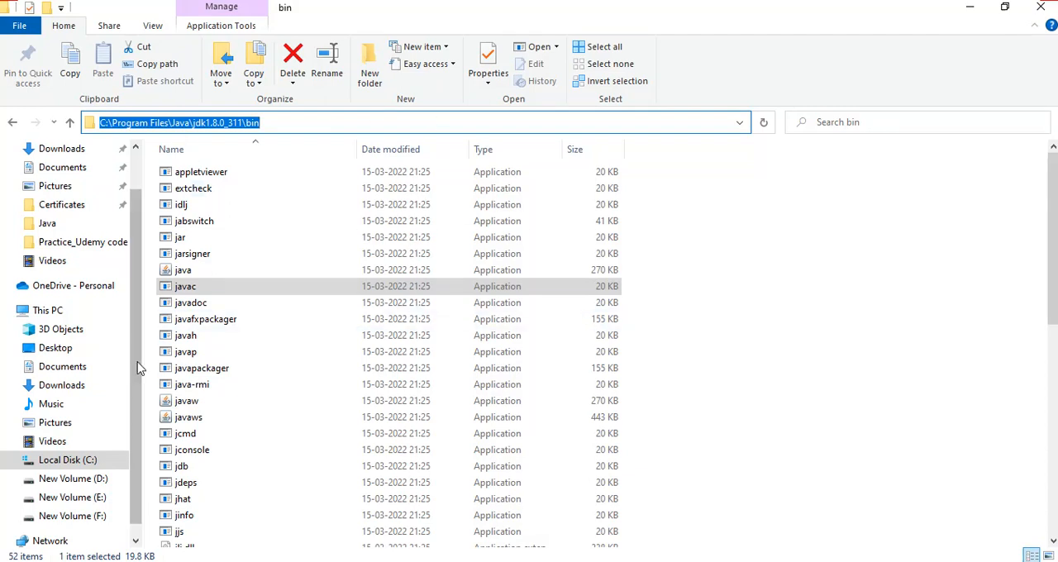
scroll(124, 366, down, 1)
click(51, 292)
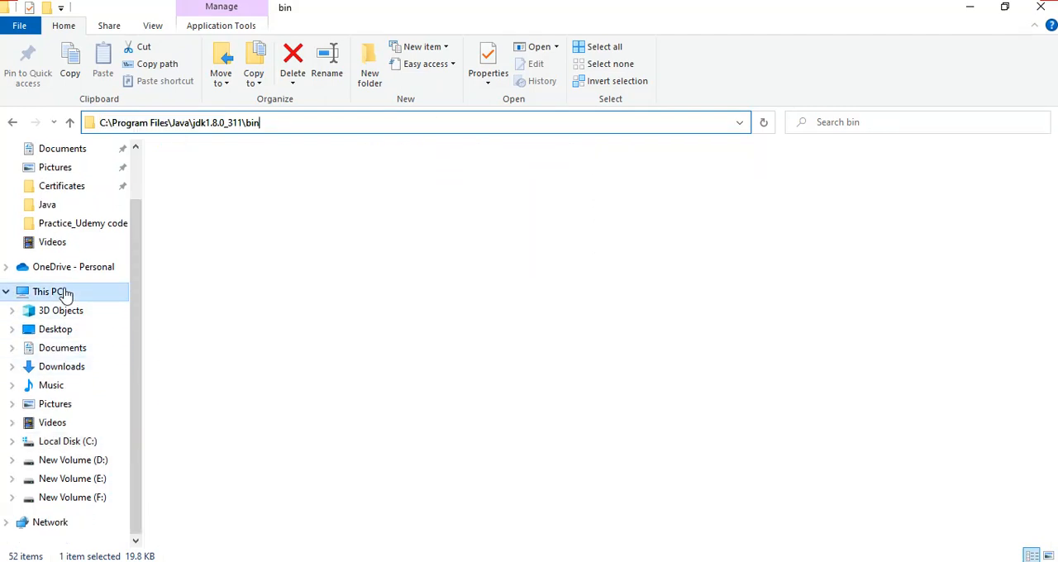
- Reach System Properties' Advanced tab via This PC > Properties > Advanced system settings
right_click(66, 296)
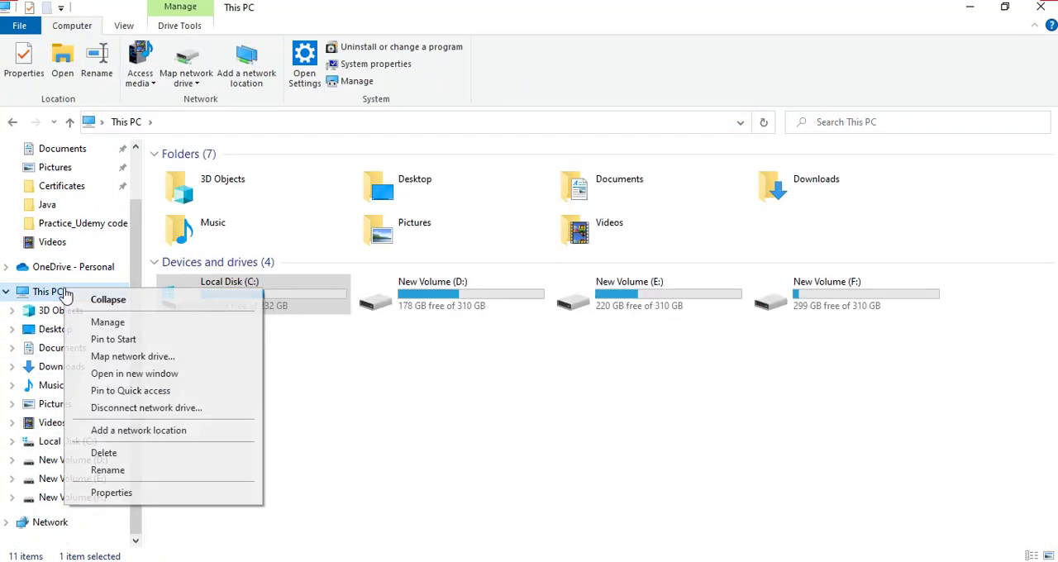
click(126, 494)
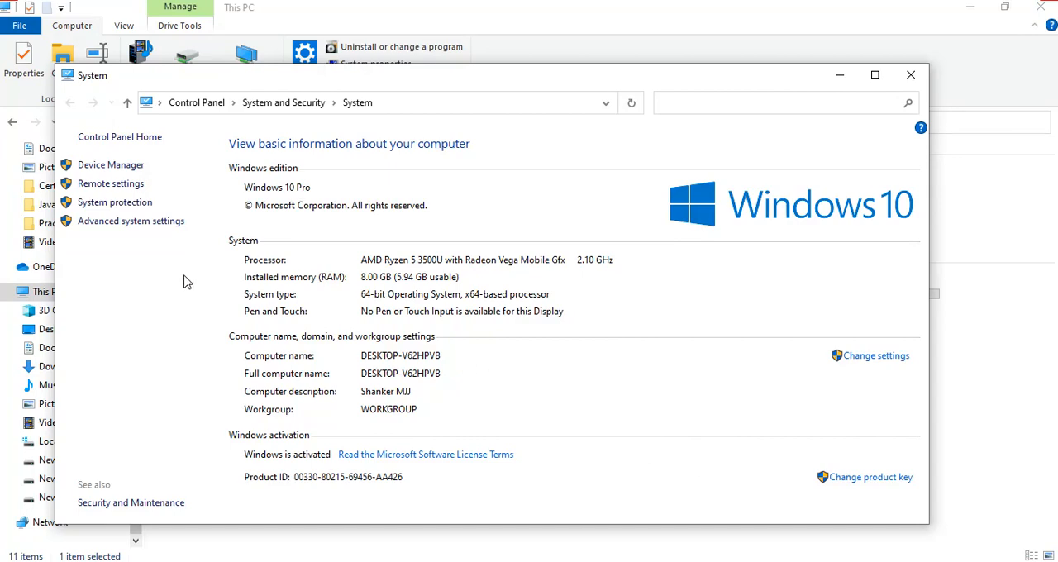
click(127, 222)
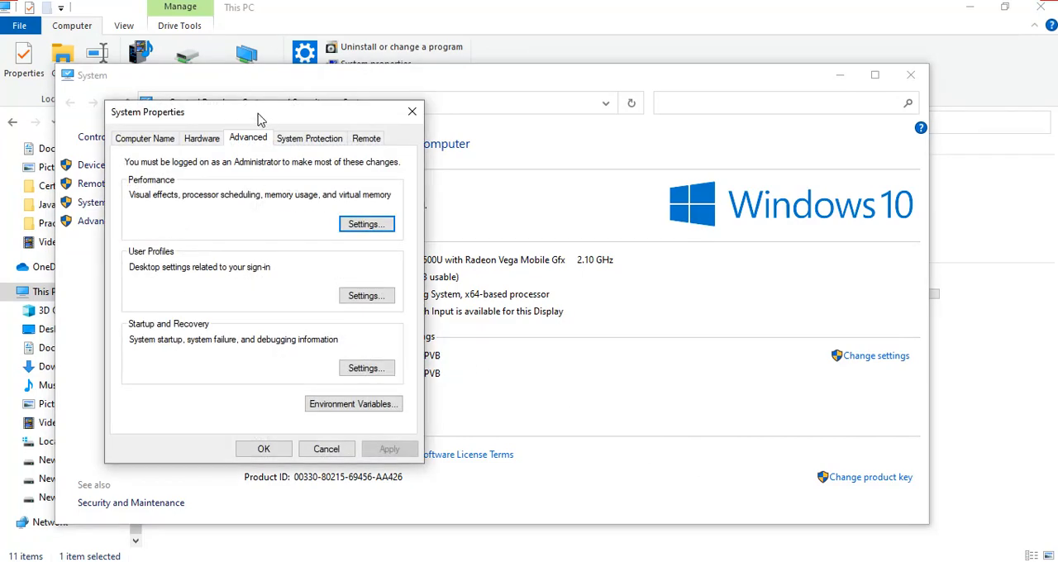
drag(263, 119, 277, 121)
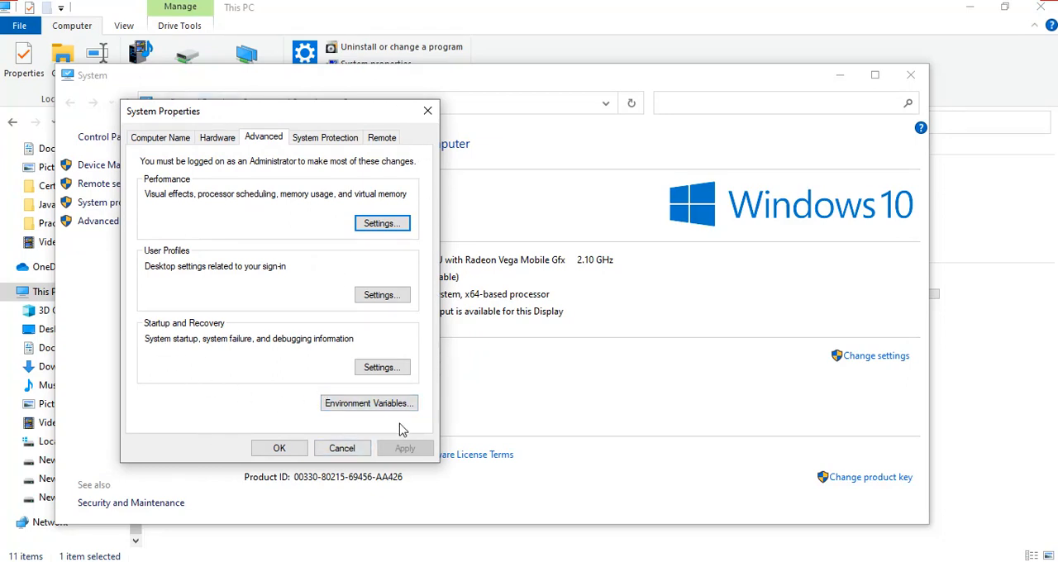
- In Environment Variables, select the system Path variable and bring up its entries for editing
click(370, 404)
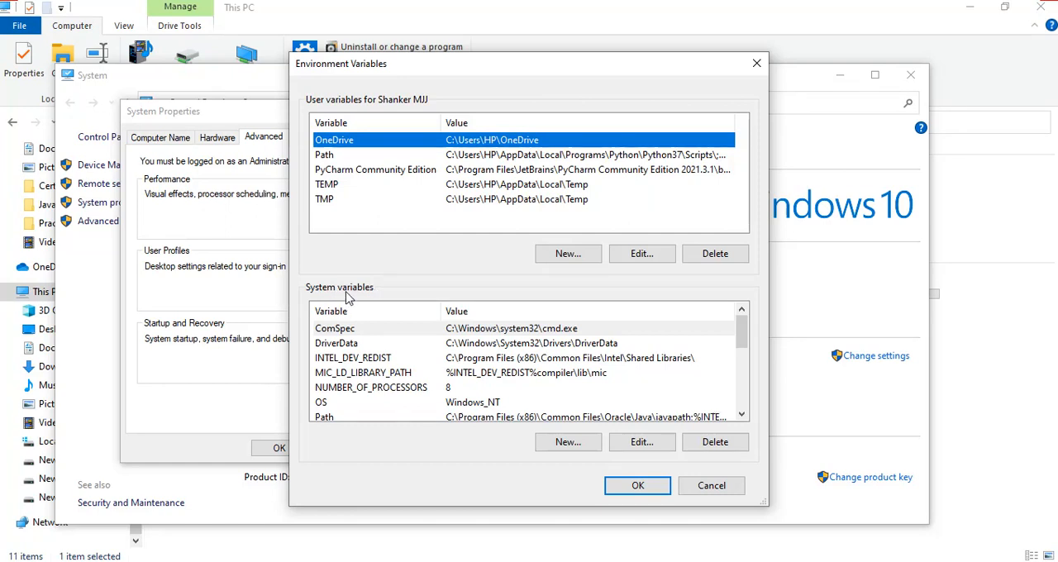
click(383, 331)
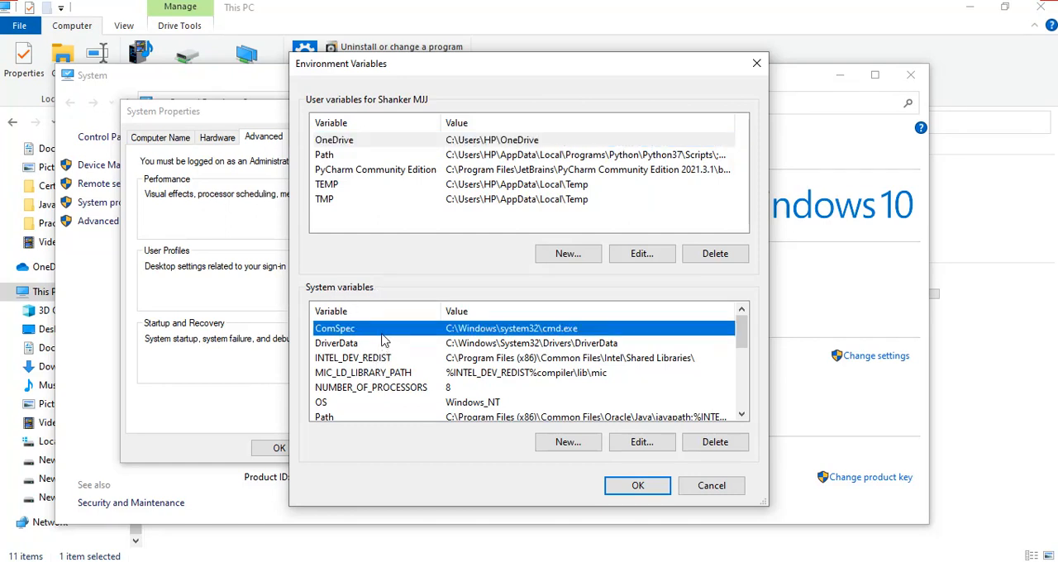
click(437, 418)
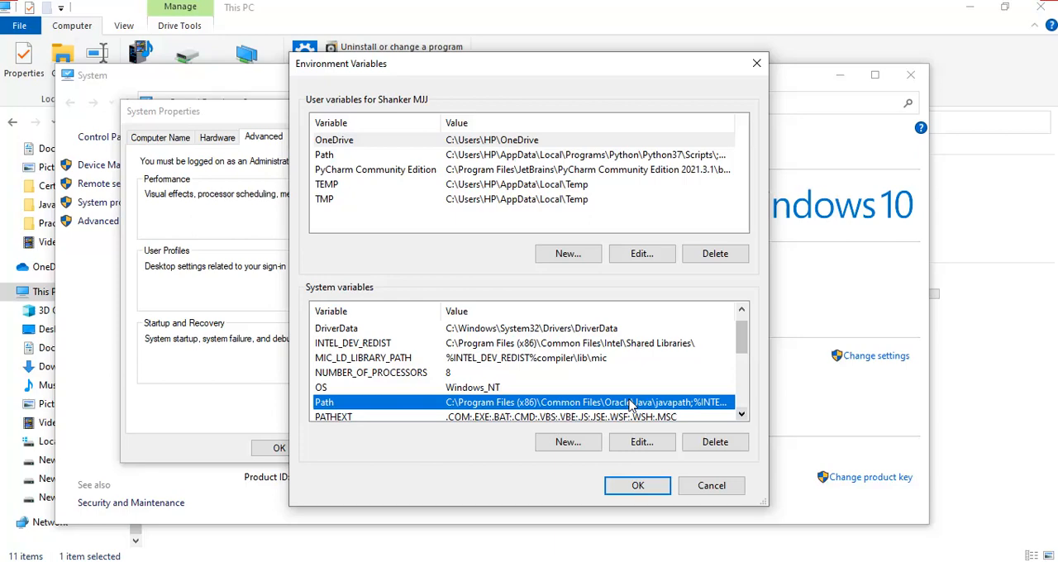
click(642, 442)
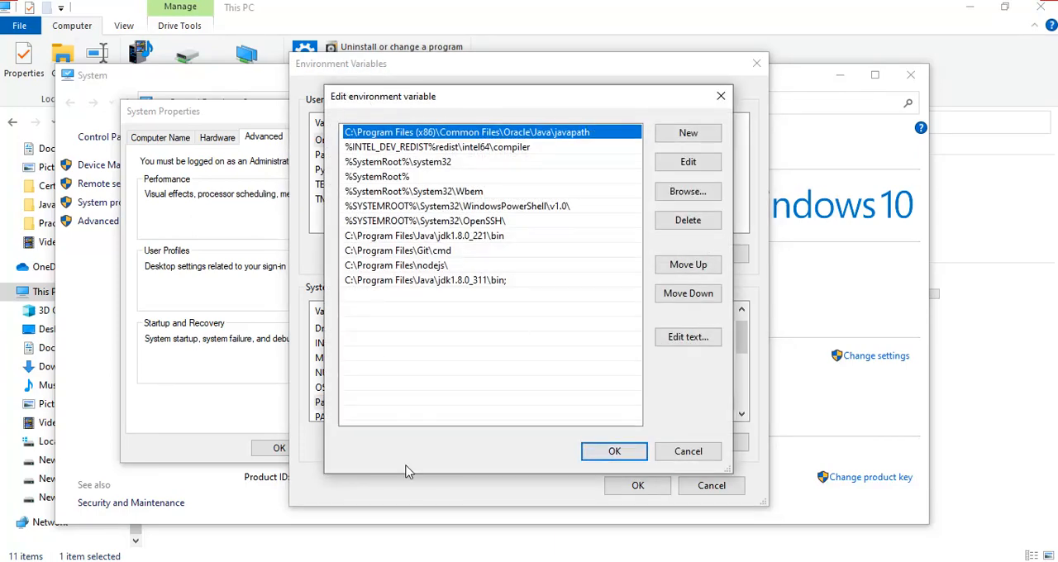
- Add C:\Program Files\Java\jdk1.8.0_311\bin as a new Path entry and confirm all three dialogs
click(688, 134)
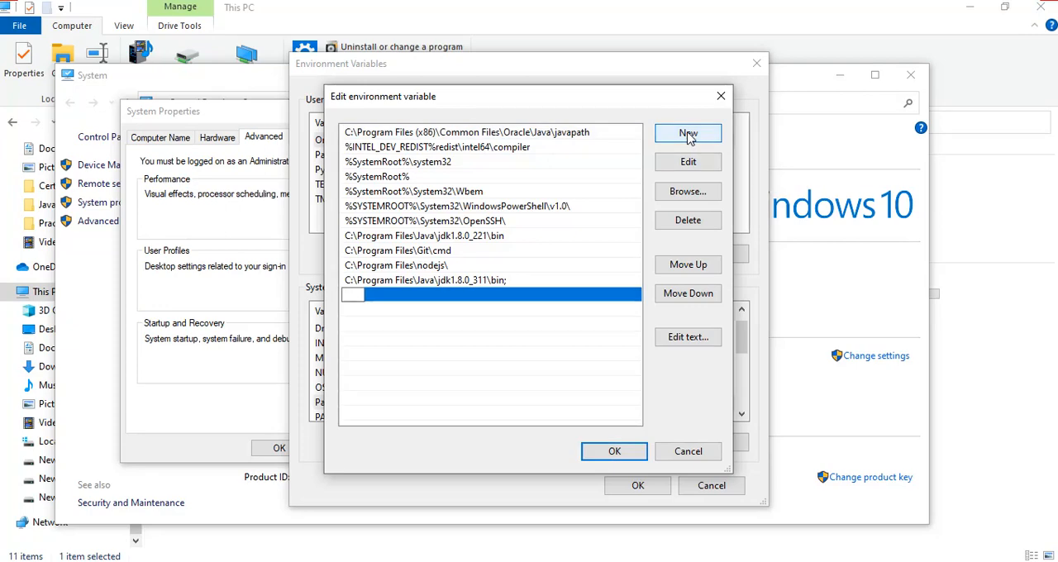
text(C:\Program Files\Java\jdk1.8.0_311\bin)
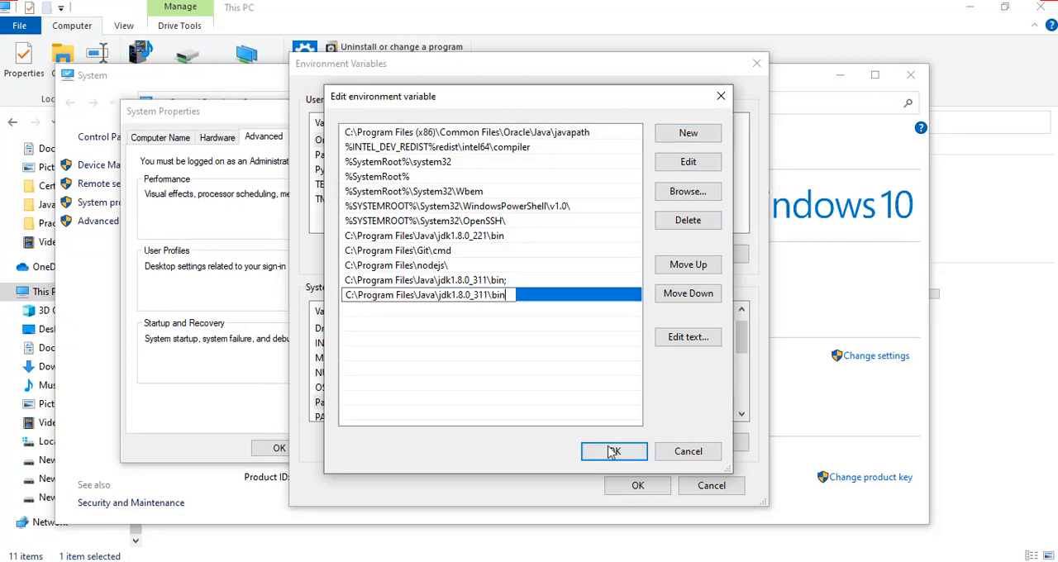
click(614, 450)
click(636, 485)
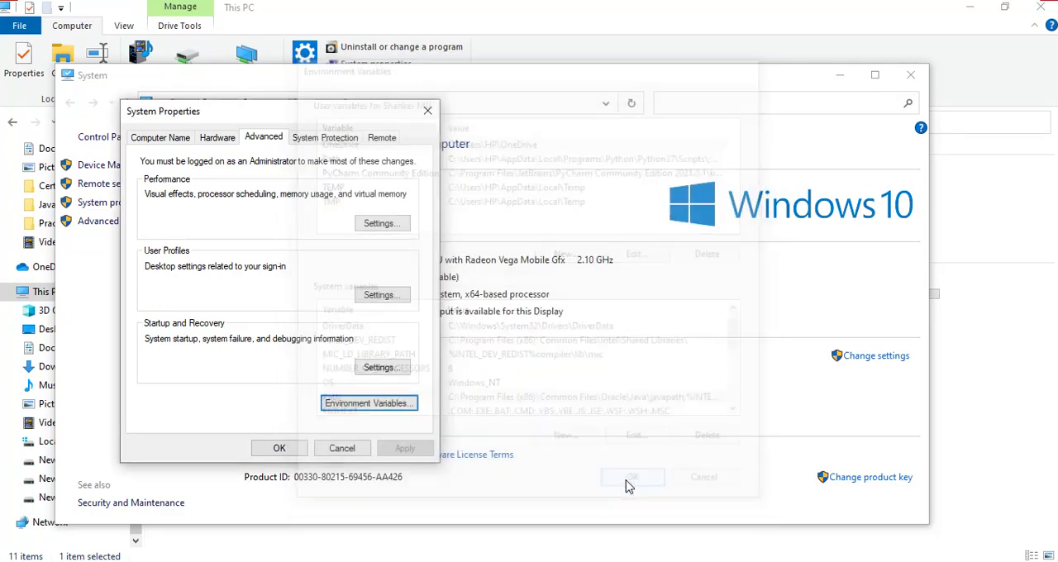
click(276, 448)
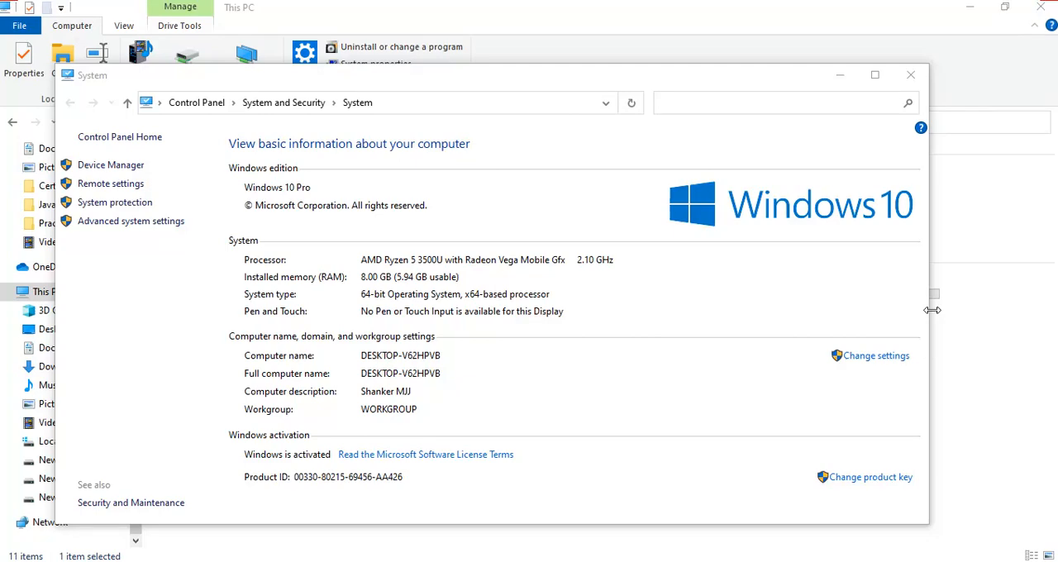
- Launch cmd from the Run box and run javac, which prints its usage options
key(super+r)
key(Return)
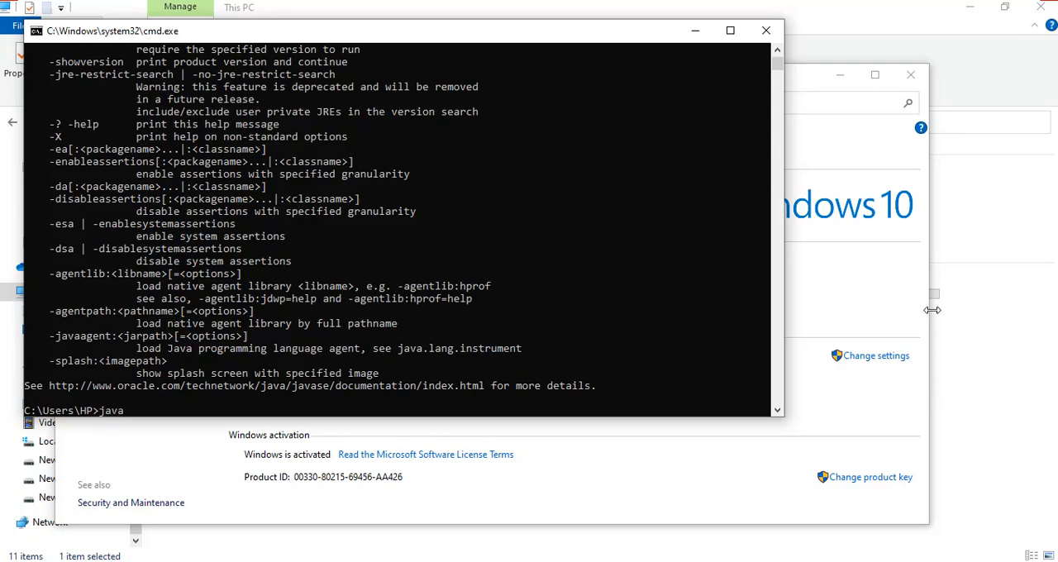
key(Return)
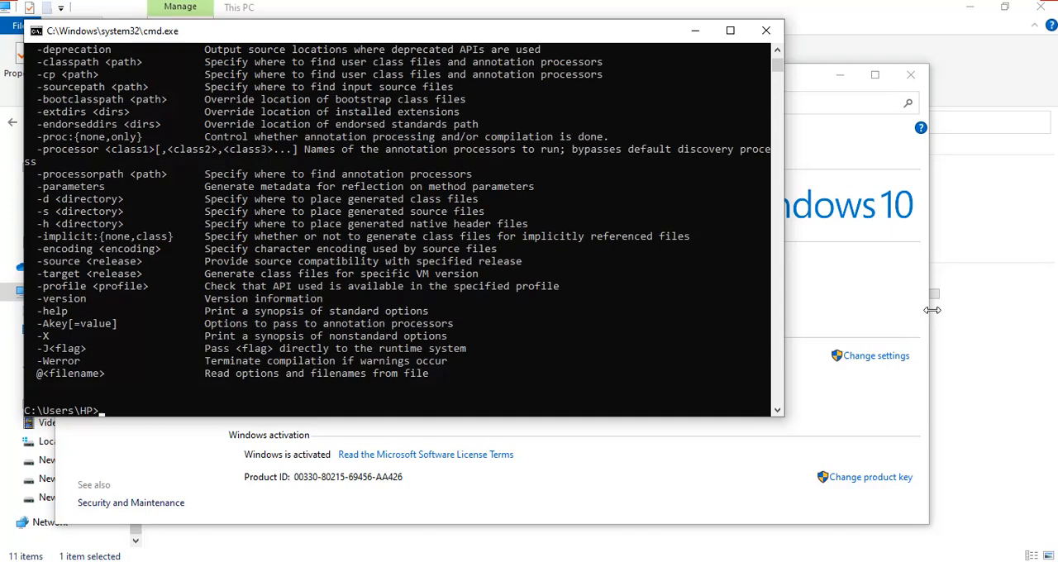
scroll(628, 321, up, 2)
scroll(433, 261, up, 3)
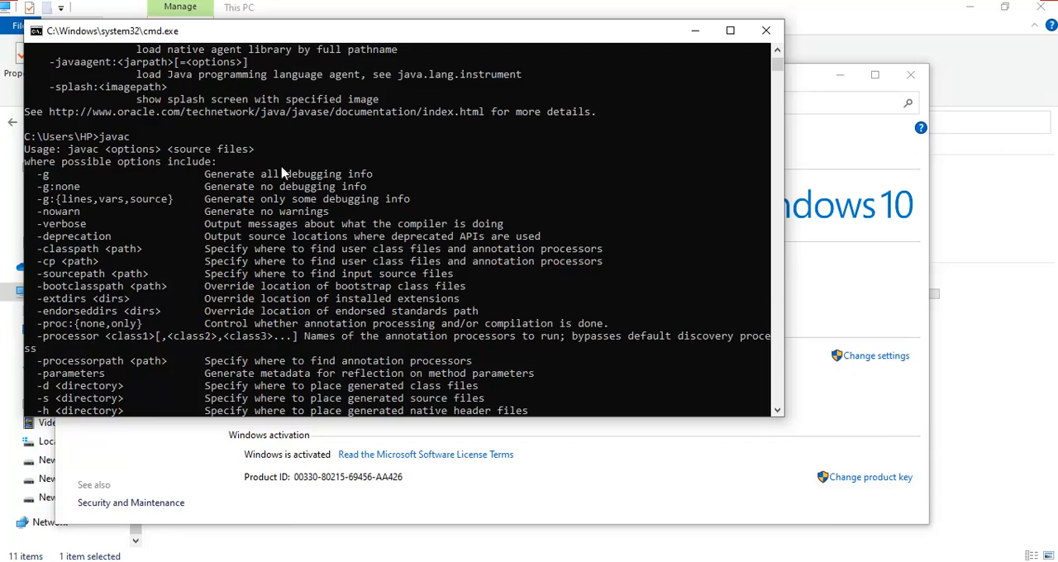
scroll(143, 185, down, 3)
scroll(144, 185, down, 2)
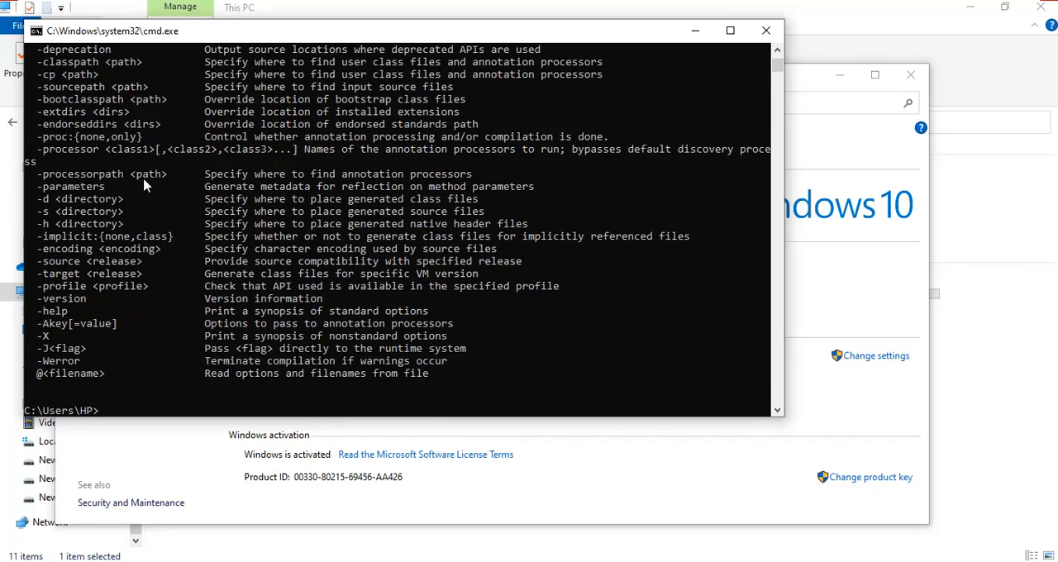